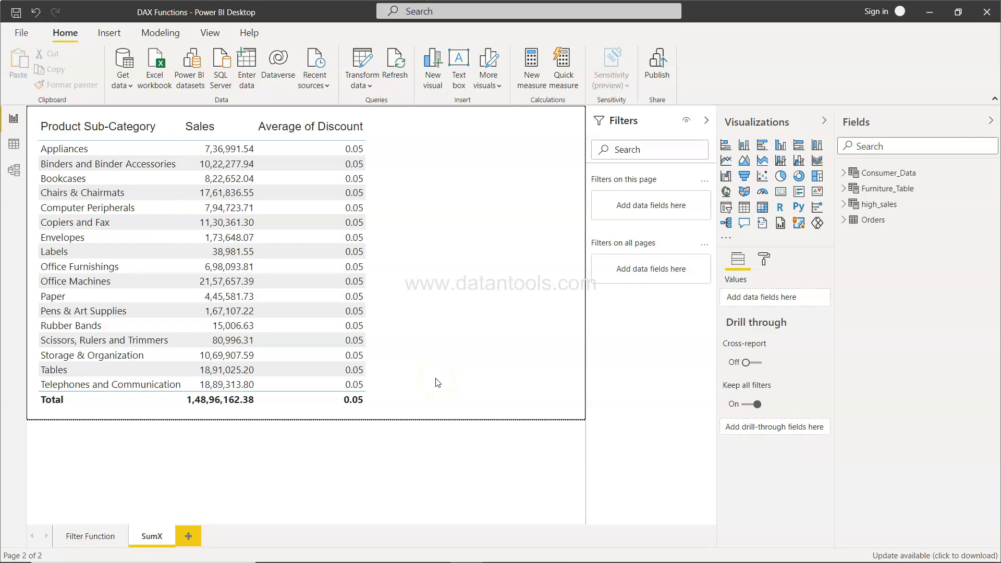
Step: On the SumX page, select the sub-category table and launch Calculator
click(140, 540)
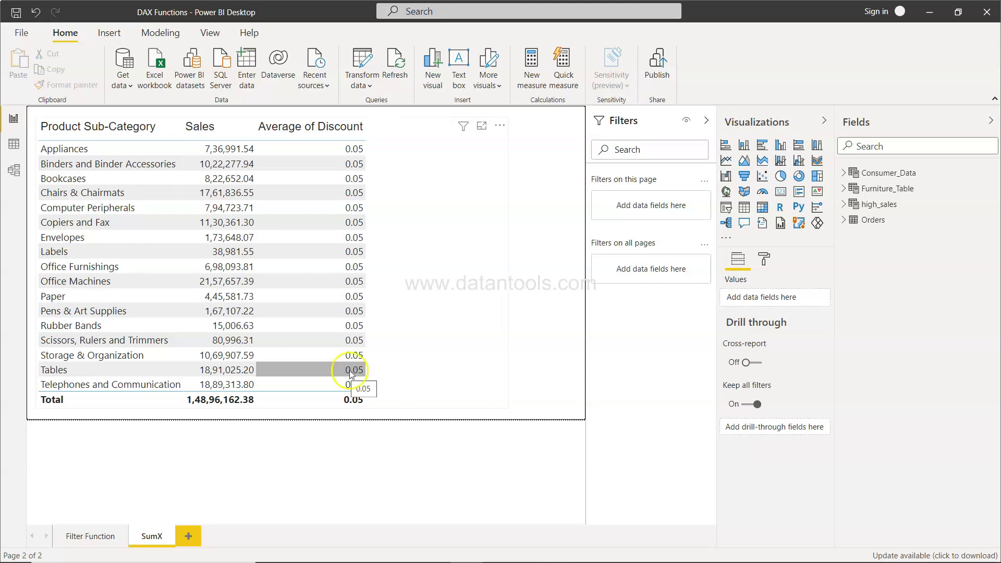
click(418, 358)
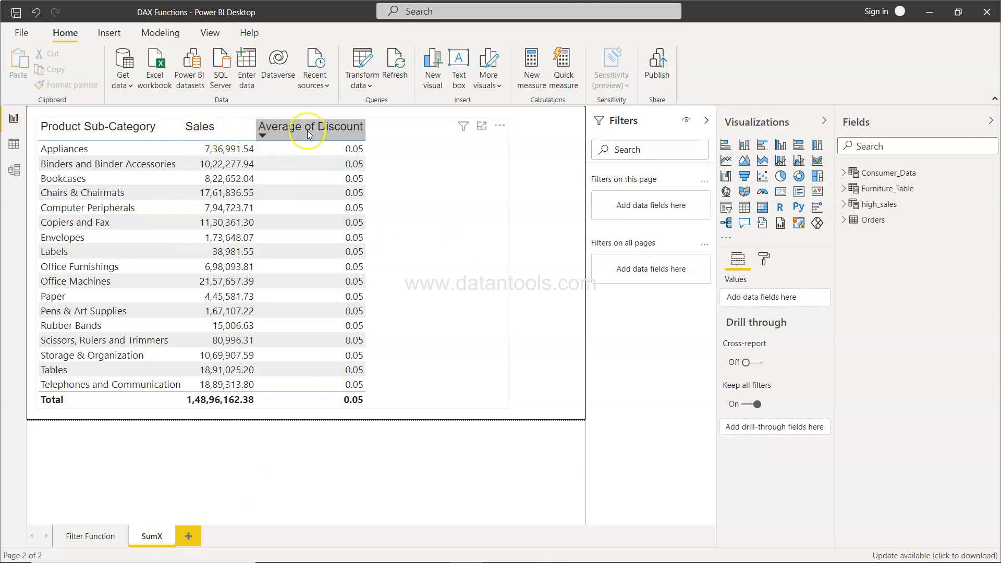
key(super)
text(calc)
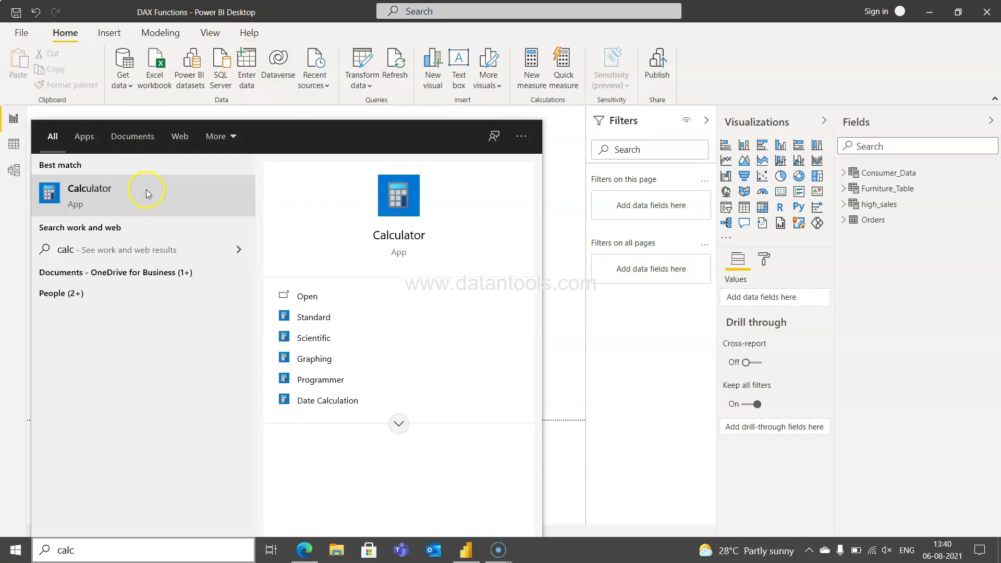
click(146, 190)
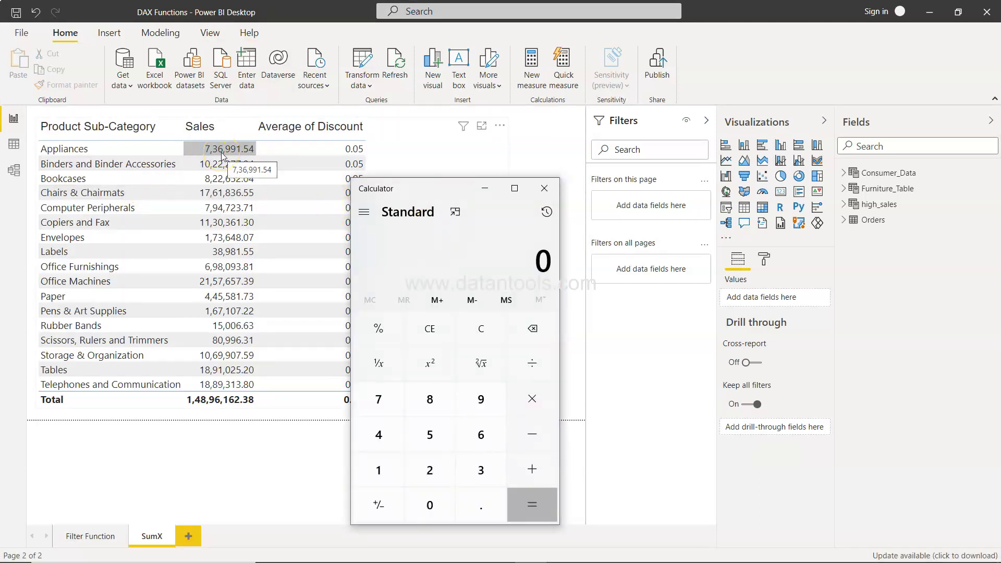
Step: Compute the Appliances sales 736991 × 1.05 = 7,73,840.55, then close Calculator
text(7,36,991)
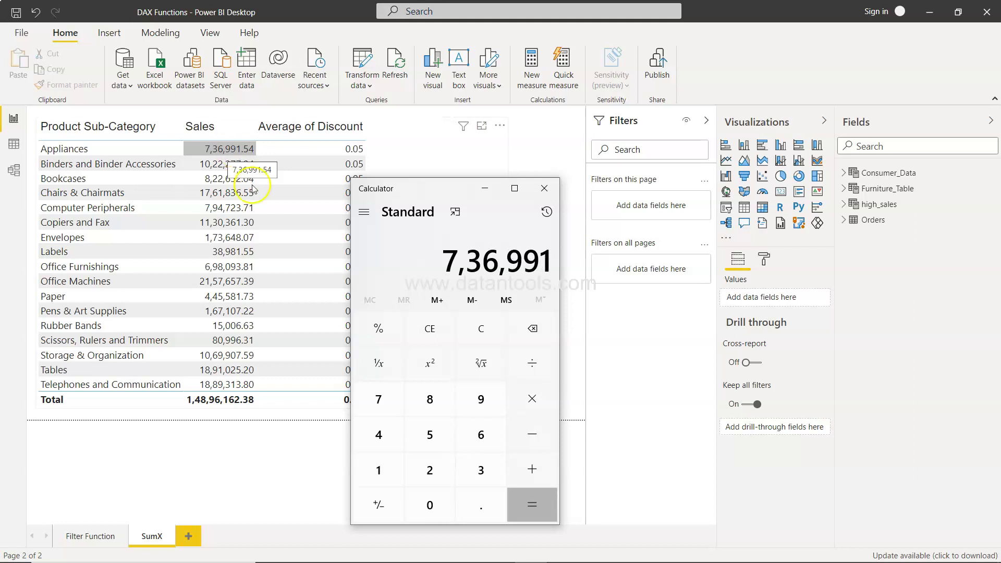
click(246, 164)
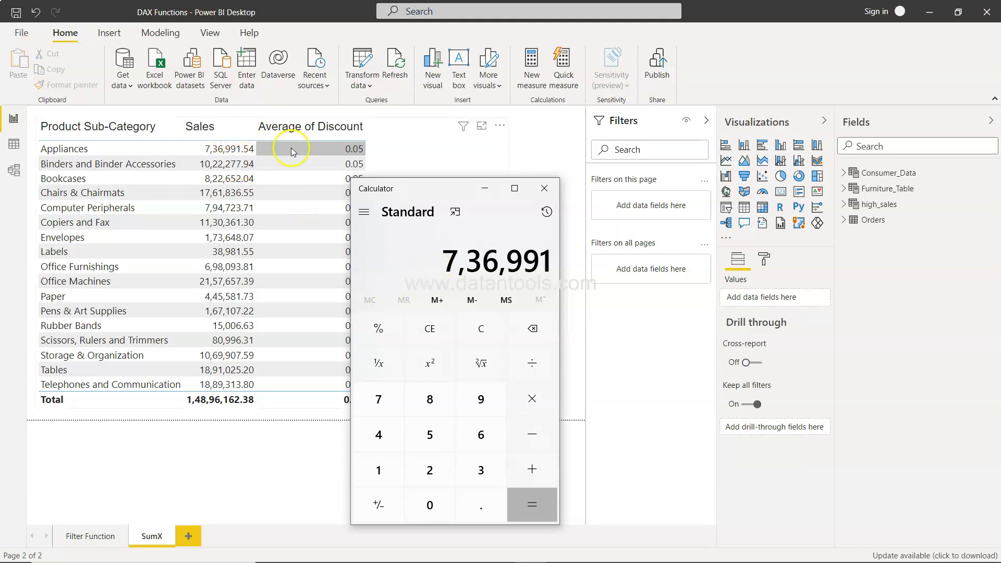
click(307, 146)
key(asterisk)
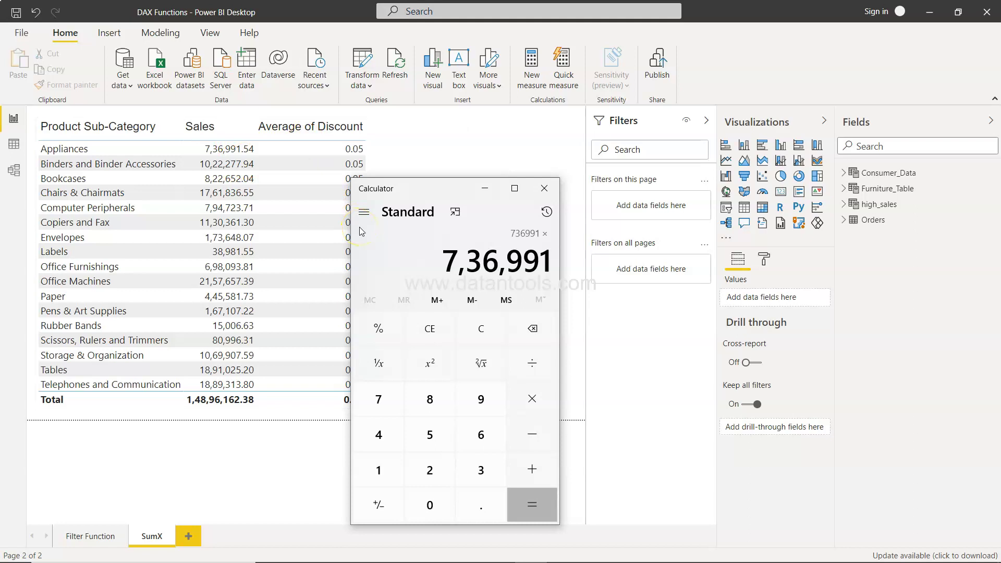
text(1.)
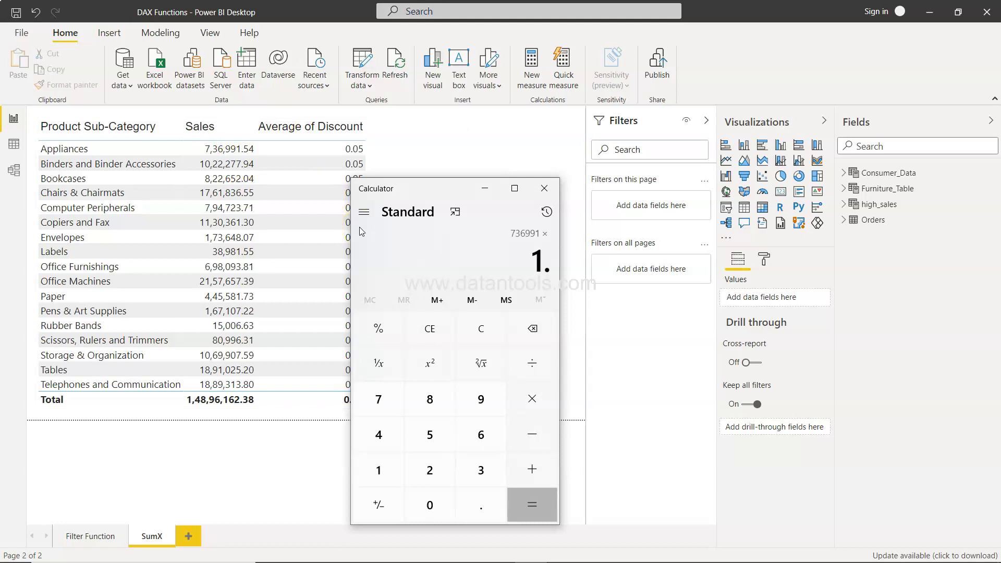
text(05)
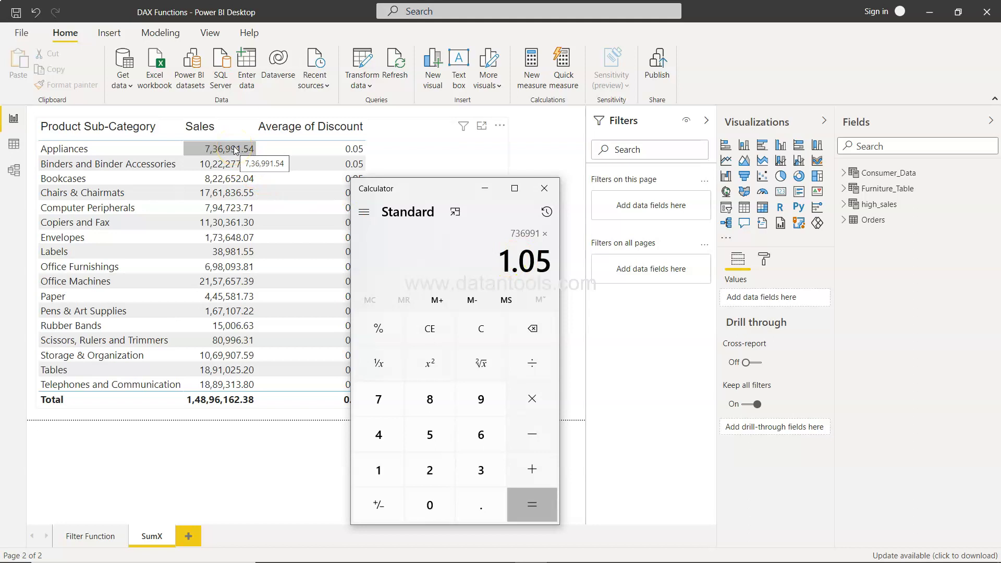
click(533, 504)
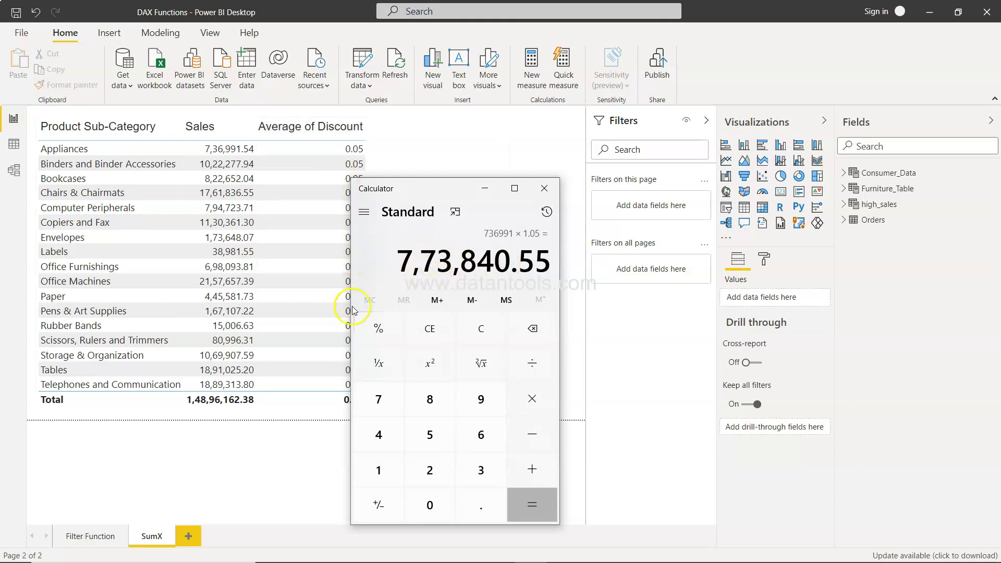
click(544, 188)
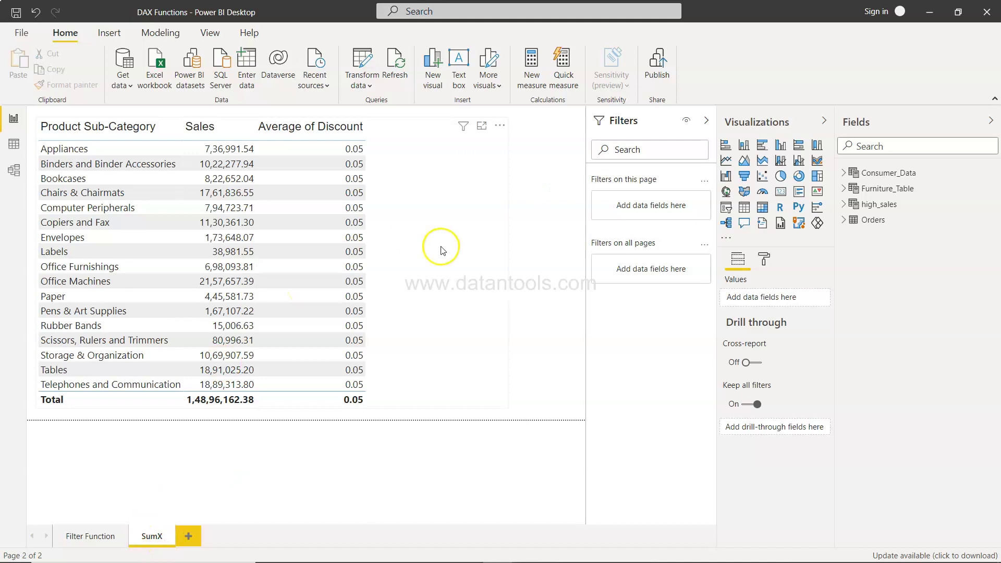
Step: Delete the new measure from Consumer_Data and create a blank measure in the Orders table instead
click(531, 78)
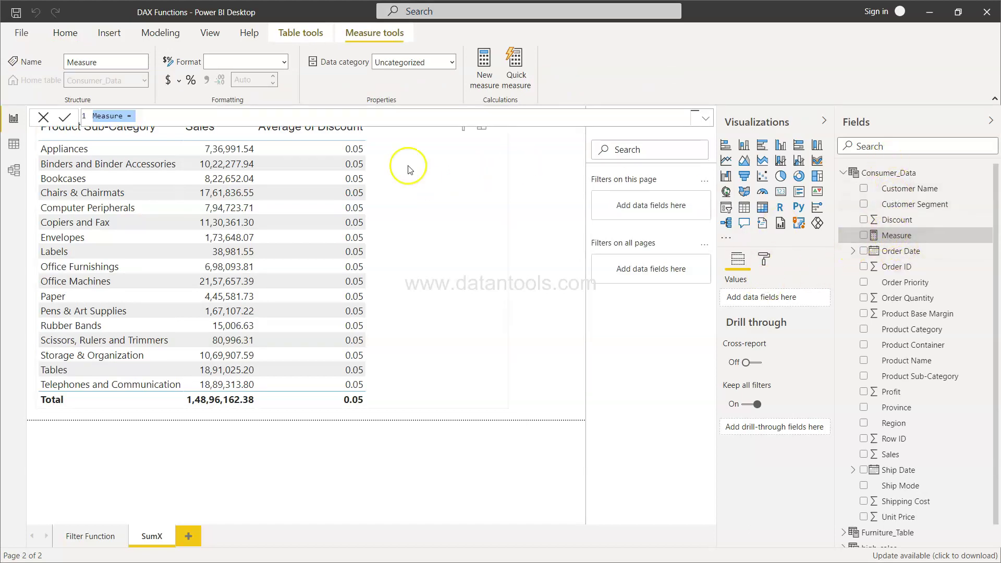
click(896, 235)
key(Delete)
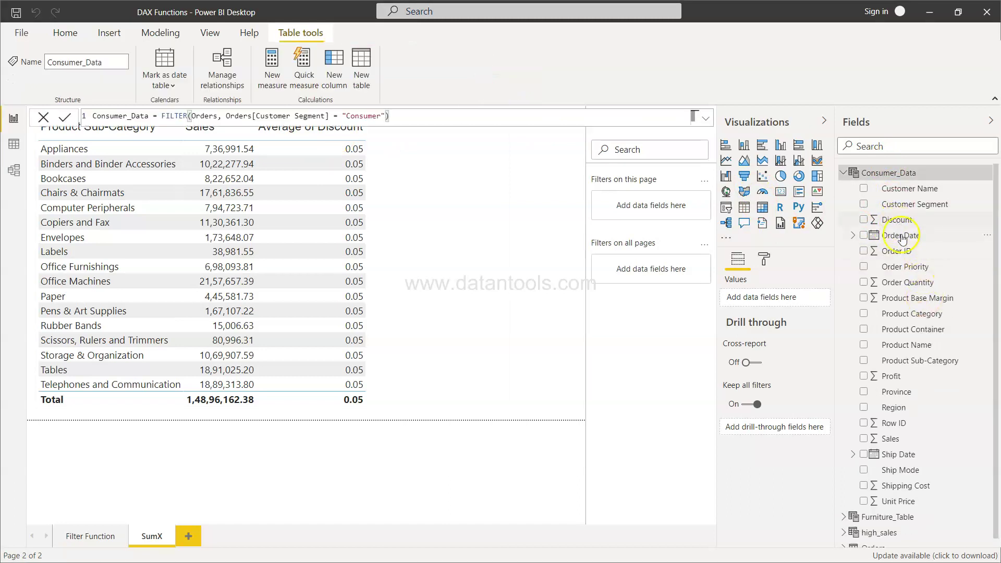
click(843, 172)
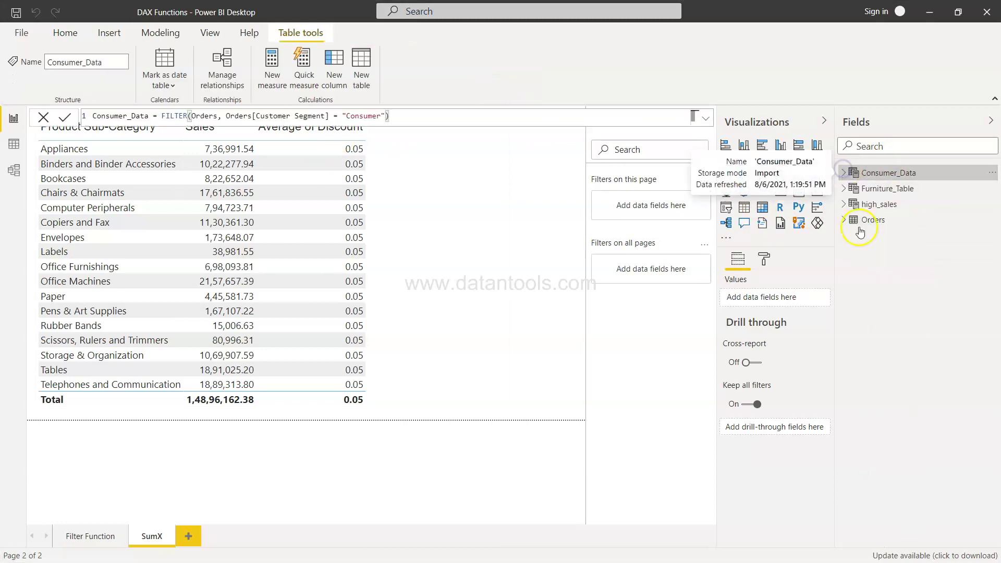
click(868, 224)
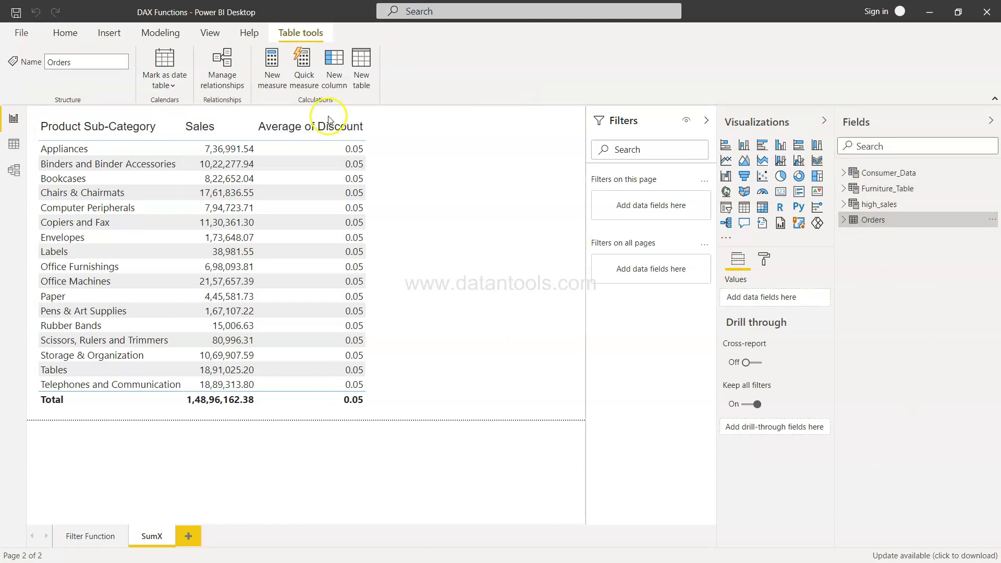
click(259, 64)
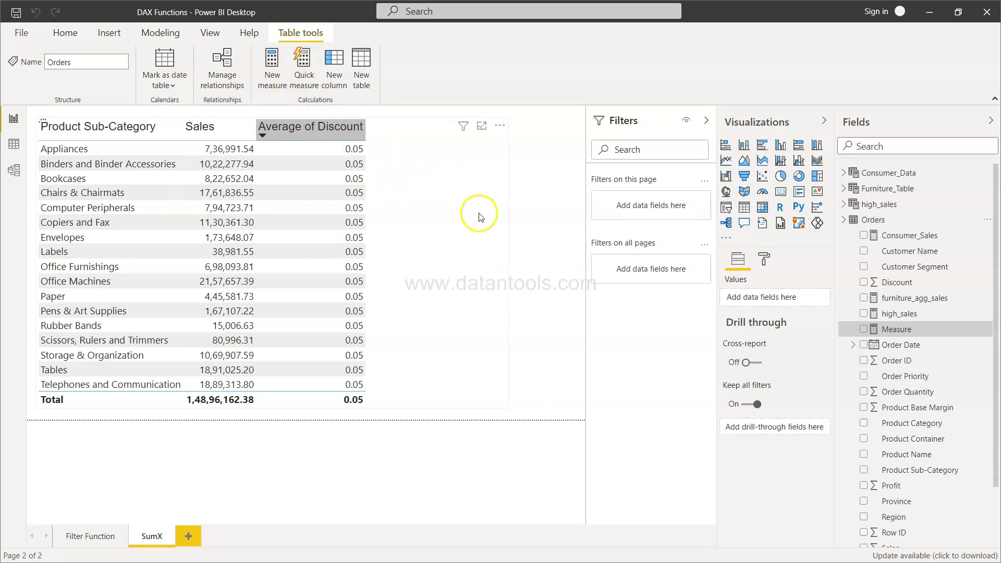
Step: Enter the formula Sales_Before_Discount = Sum(Orders[Sales] * (1 + Orders[Discount]))
text(Sal)
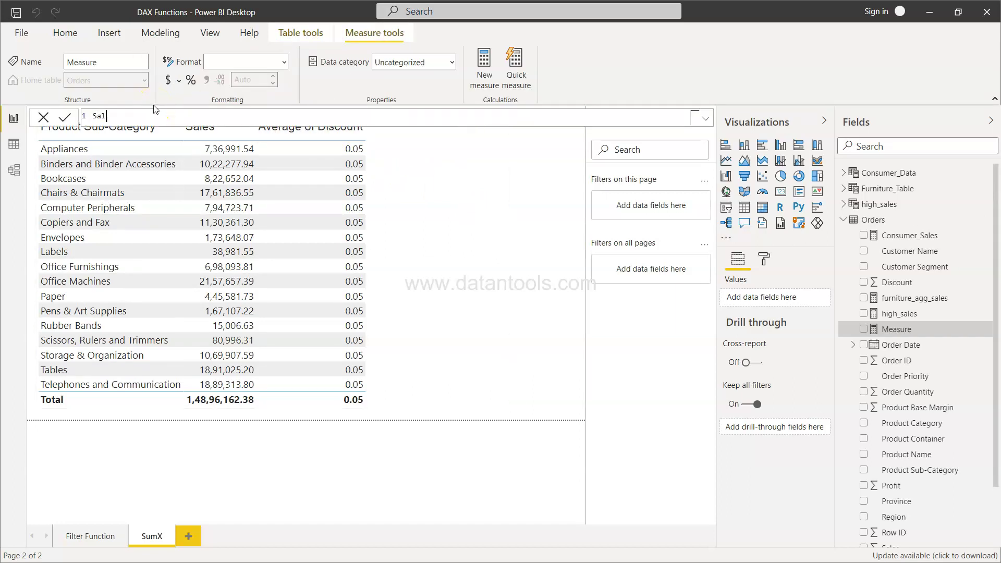
text(es_Before_Discount = Sum()
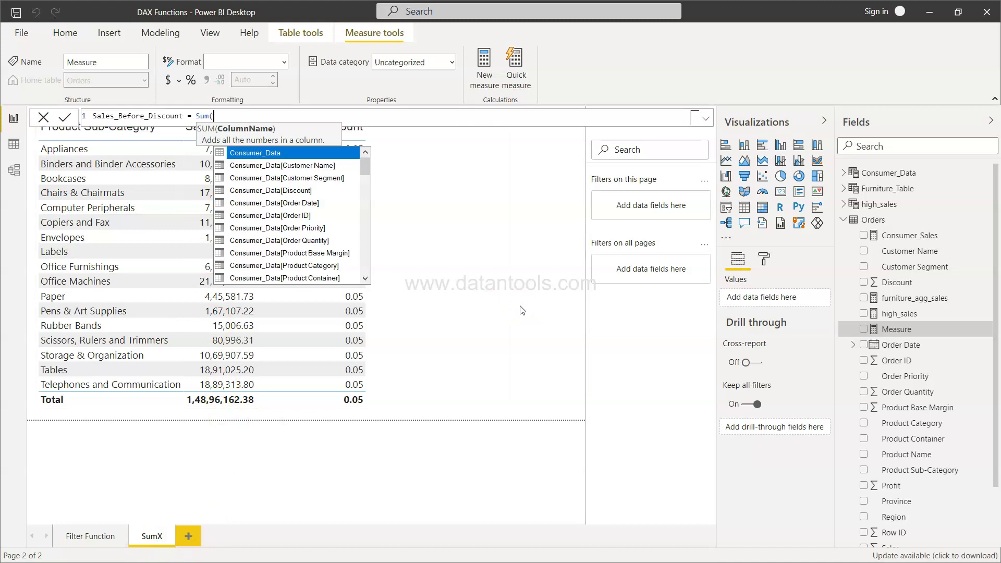
text(sales)
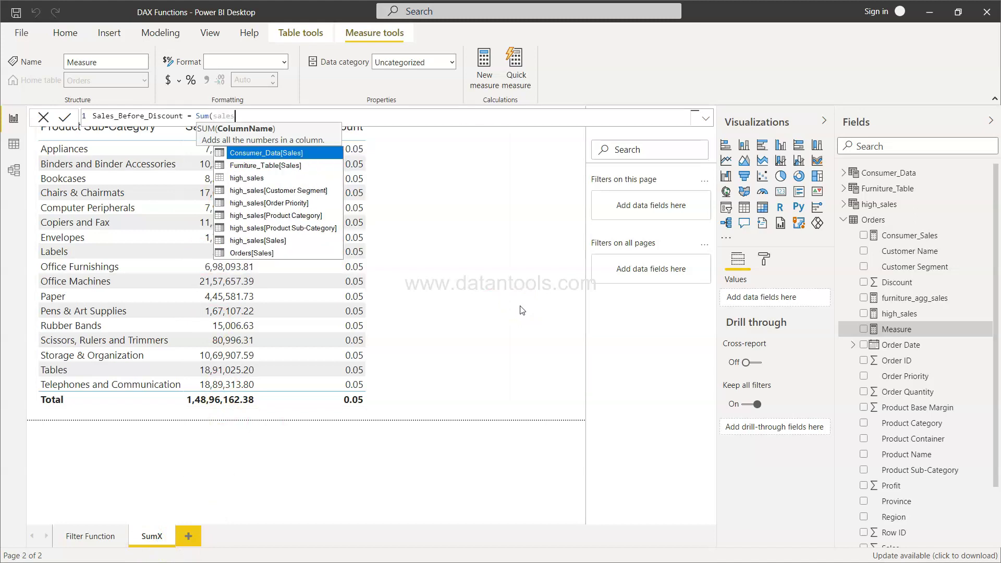
key(Down)
key(Down)
key(Down)
key(Down)
key(Down)
key(Down)
key(Down)
key(Down)
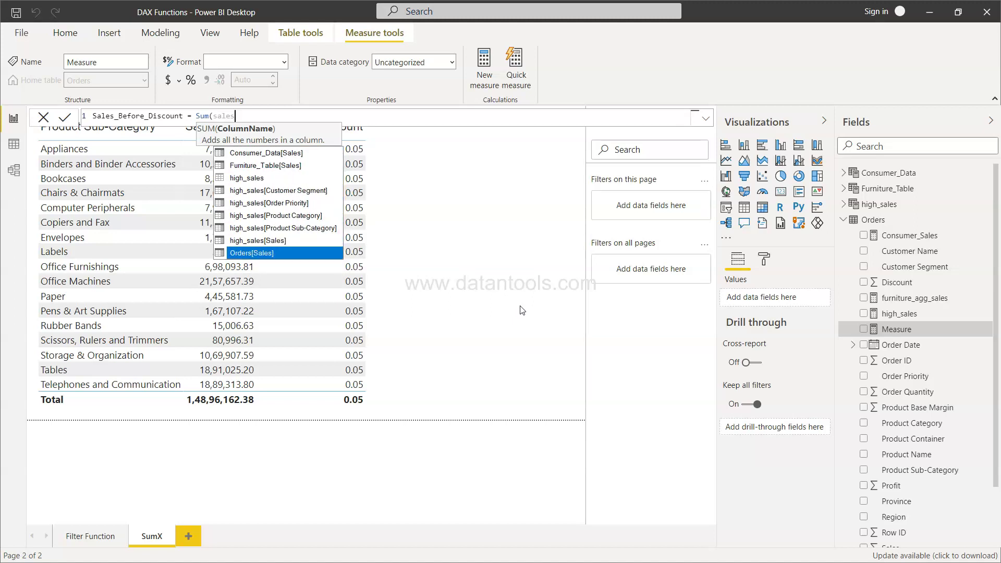
key(Tab)
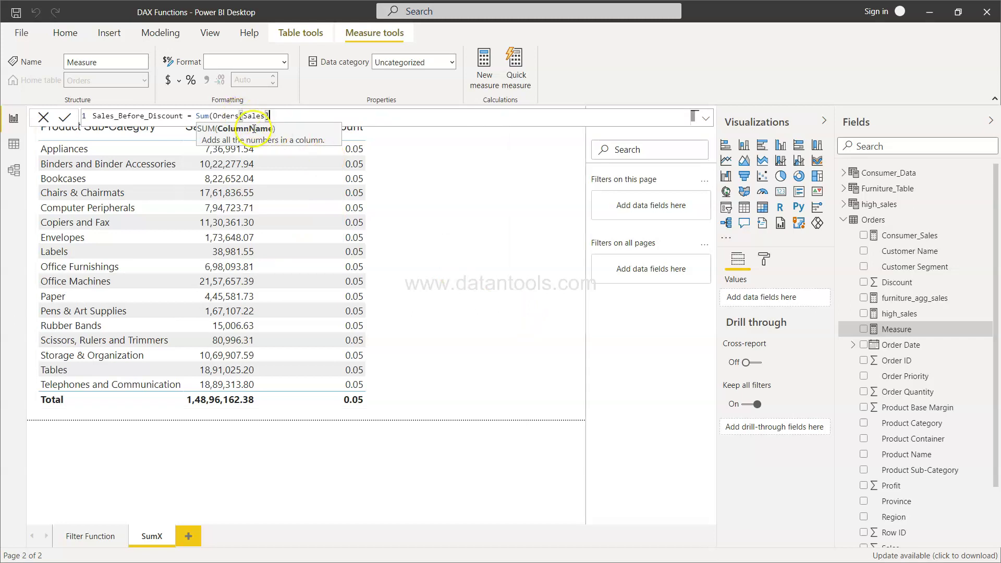
text(*)
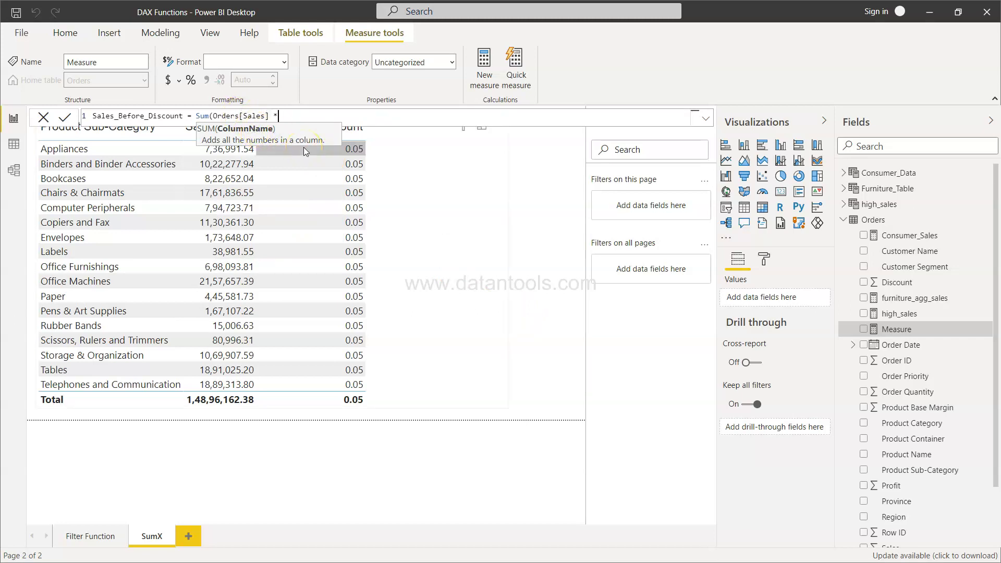
text( (1 + Orders)
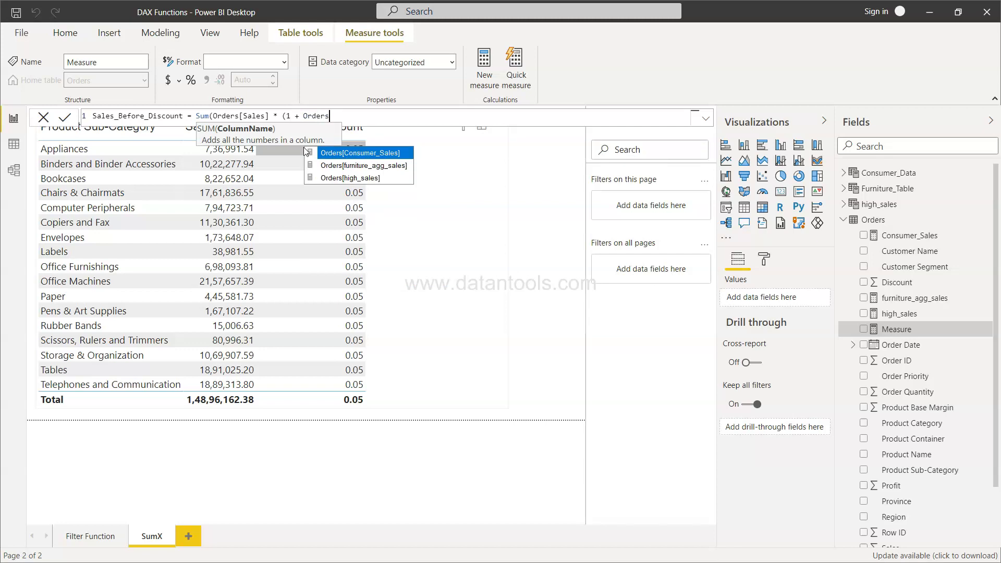
text([disco)
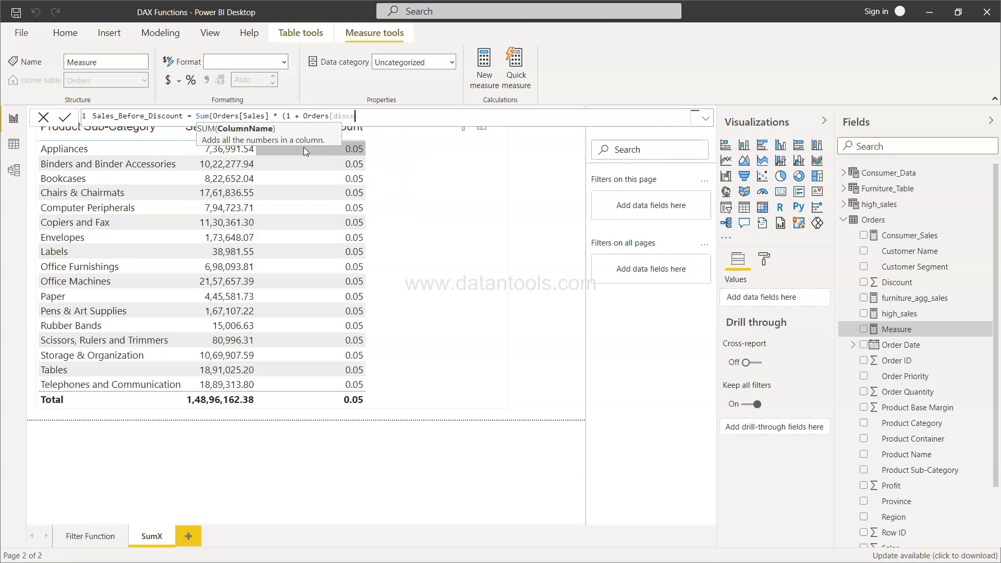
key(BackSpace)
key(BackSpace)
key(BackSpace)
key(BackSpace)
key(BackSpace)
text(Discount])))
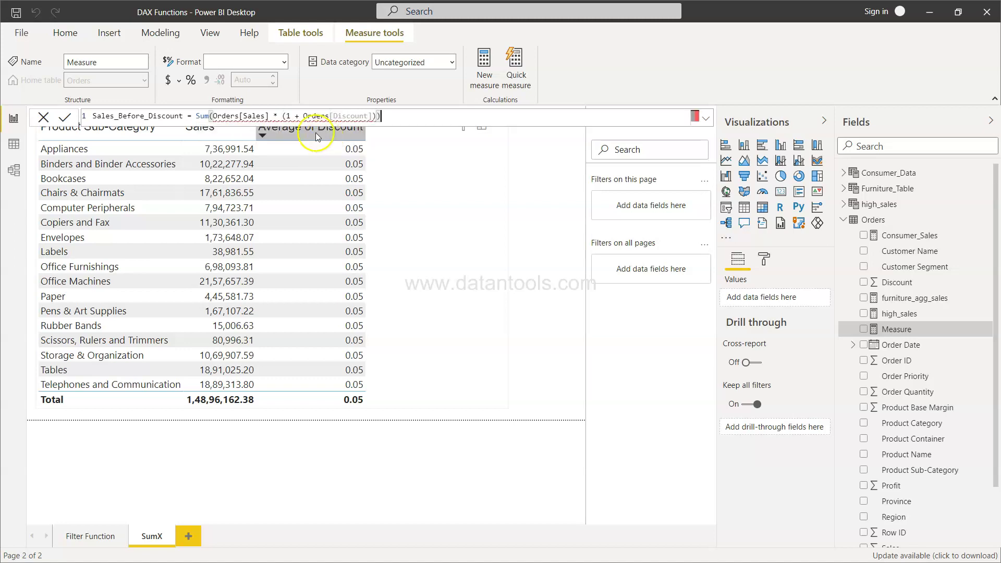
mouse_move(328, 112)
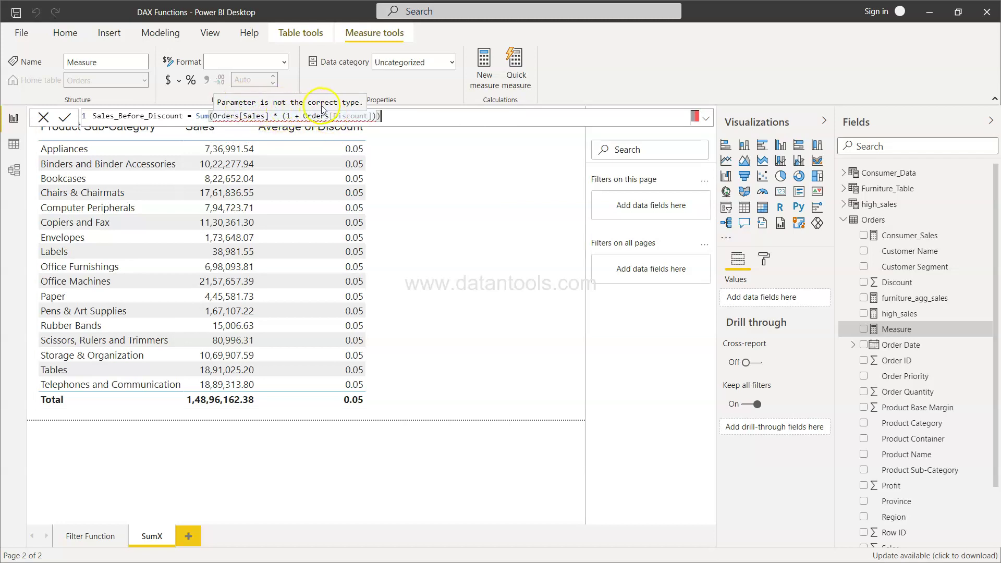
Step: Change the formula to SumX(Orders, Orders[Sales] * (1 + Orders[Discount])) and commit the measure
click(210, 116)
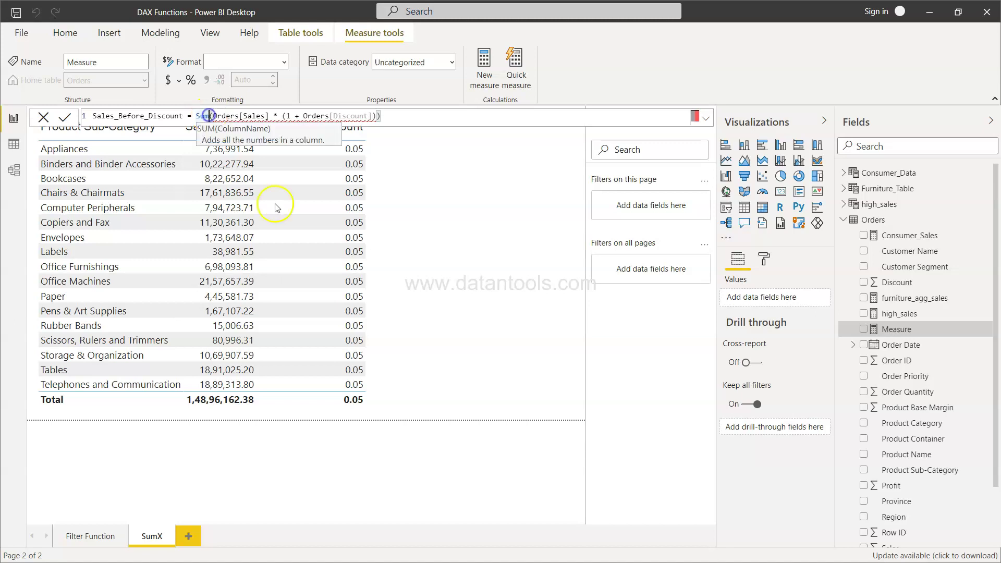
text(x)
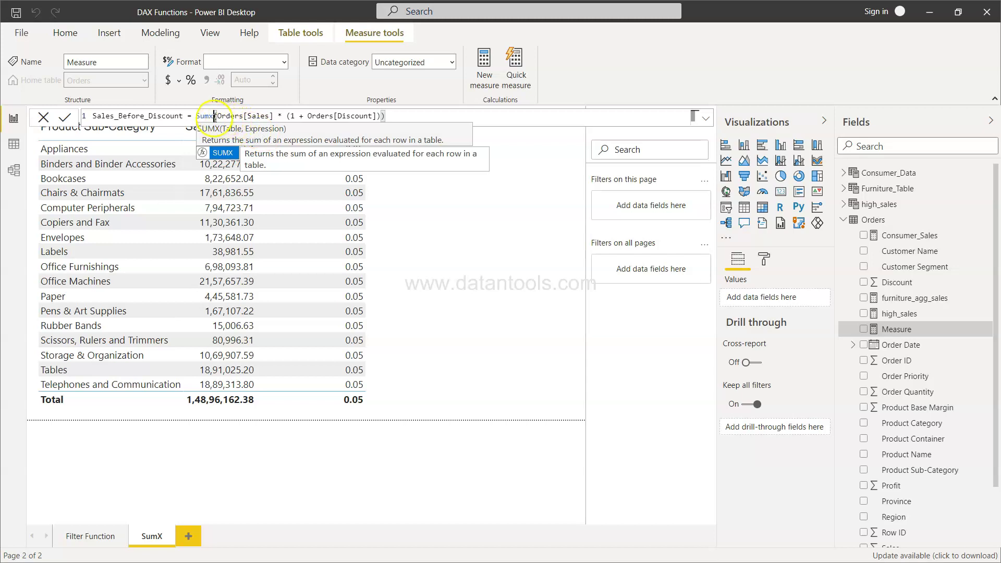
click(320, 116)
click(378, 116)
click(215, 116)
click(219, 114)
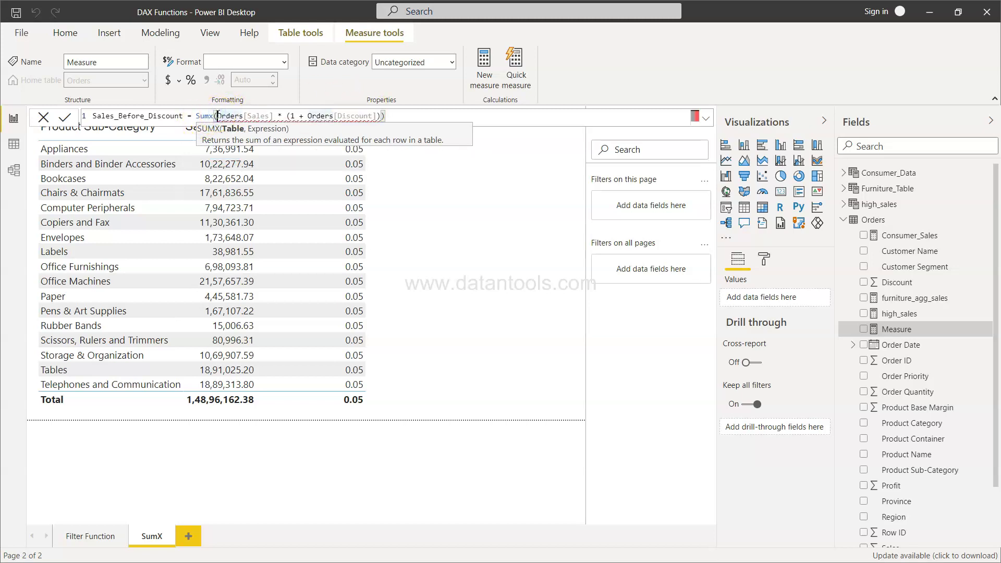
text(Orders,)
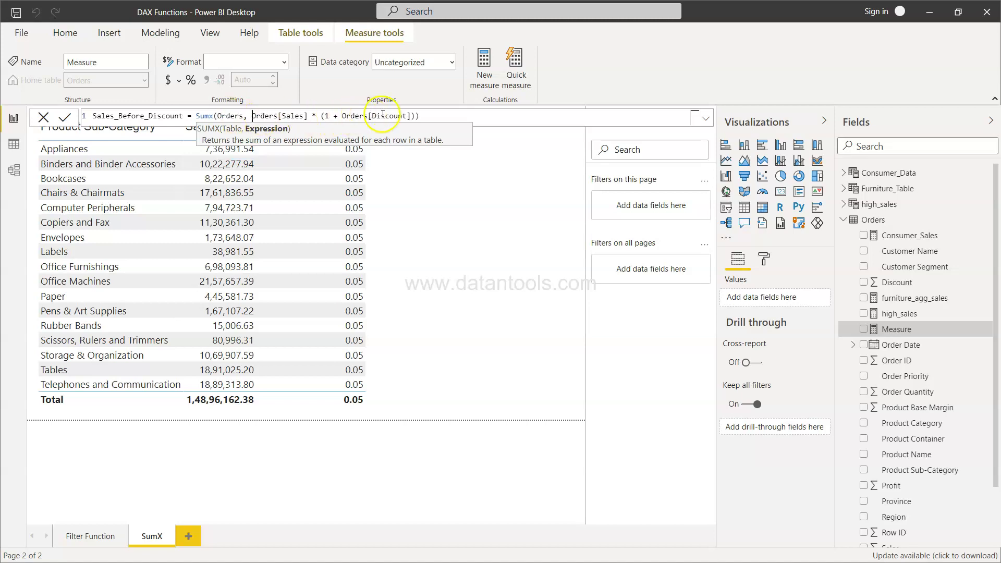
click(410, 114)
double_click(210, 115)
click(66, 118)
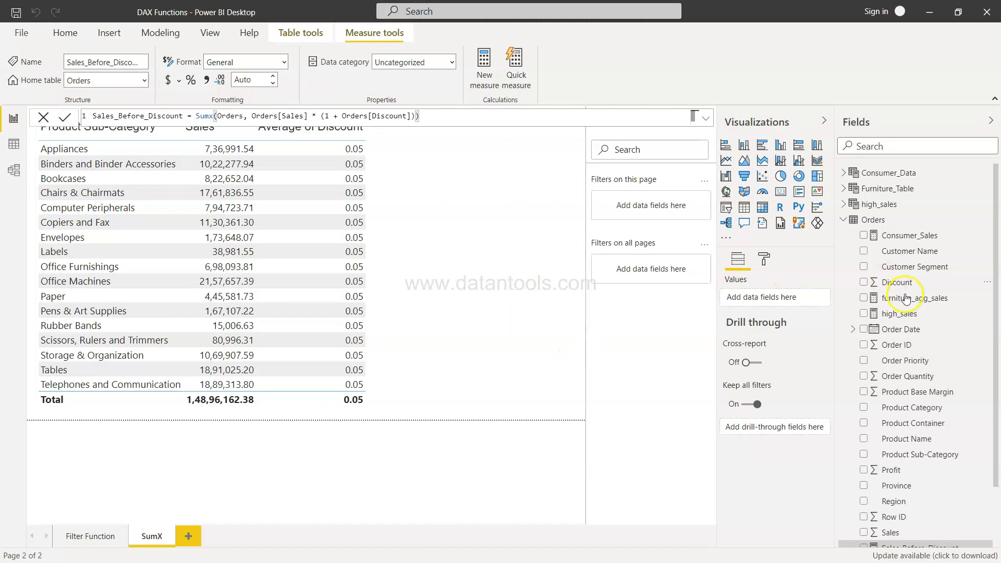
Step: Add Sales_Before_Discount to the sub-category table, giving Appliances 7,75,401.68 and total 1,56,17,032.67
scroll(929, 338, down, 2)
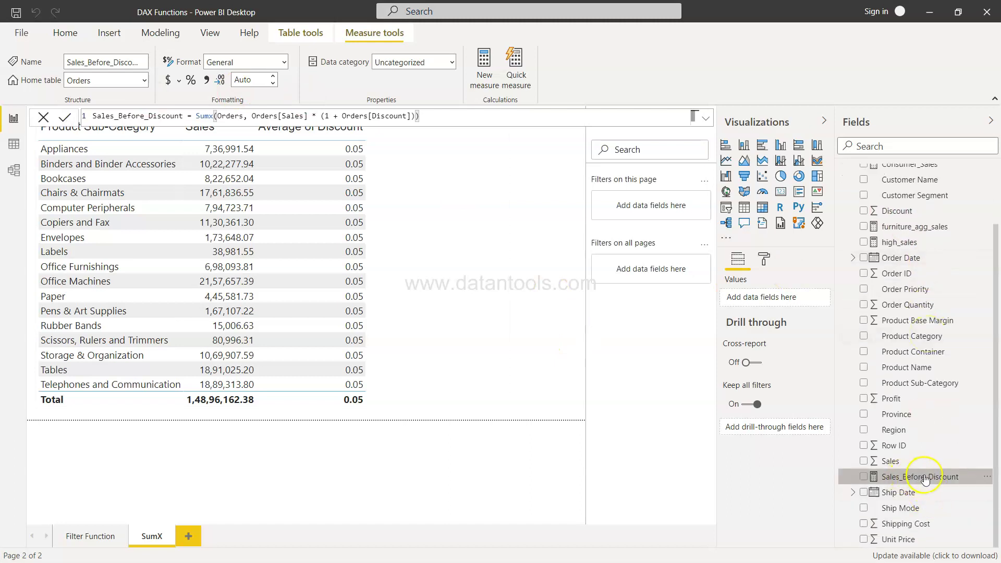
click(400, 298)
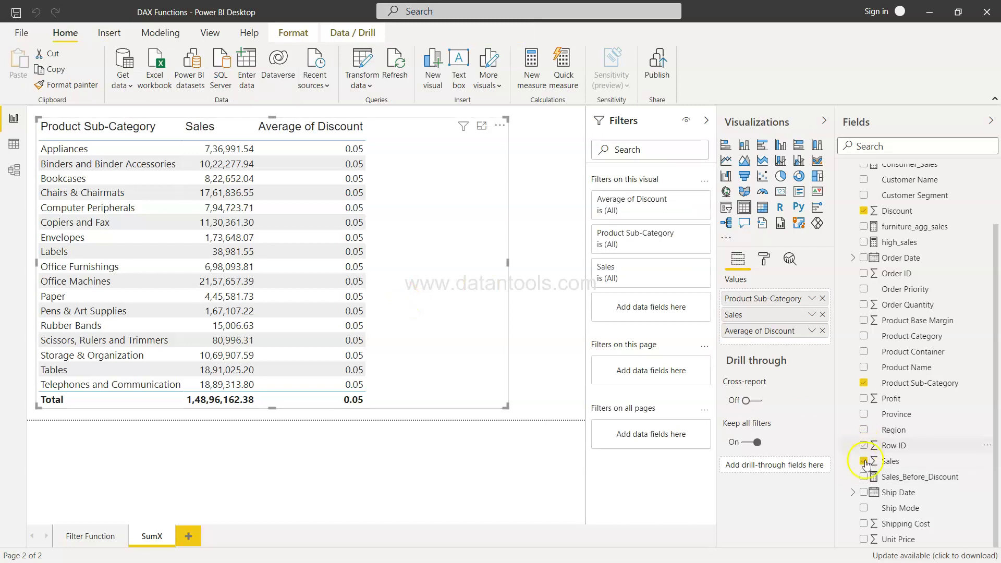
click(864, 476)
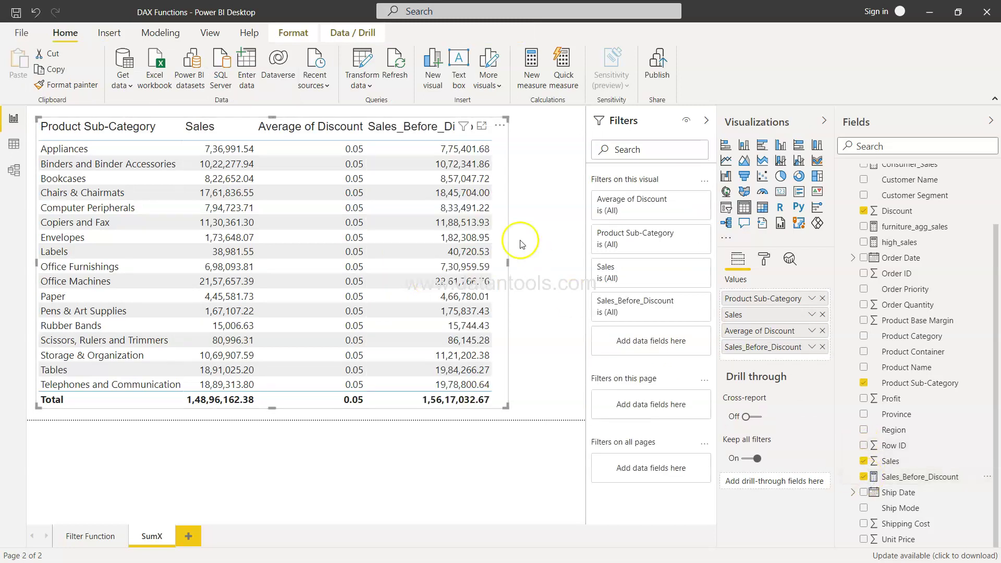
click(462, 152)
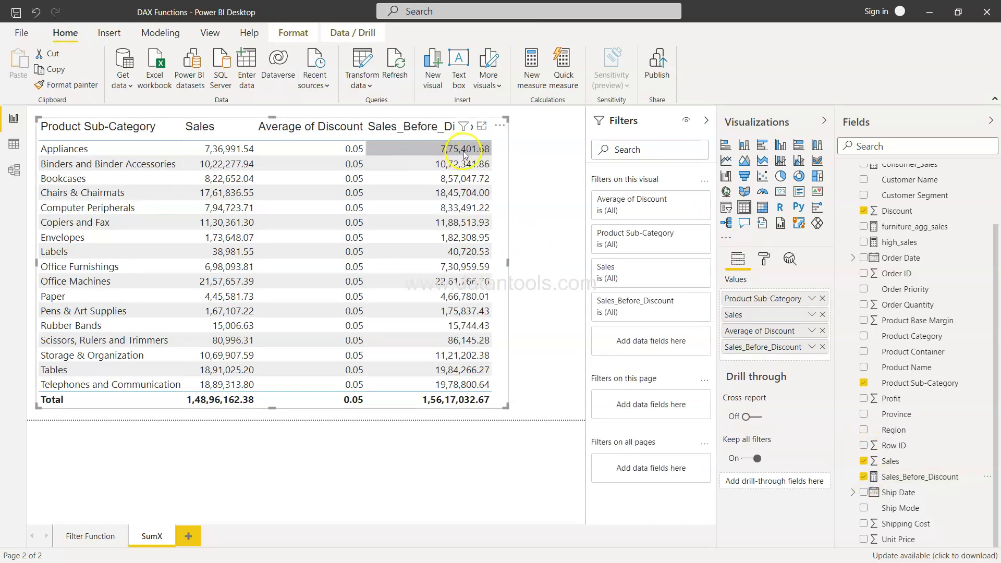